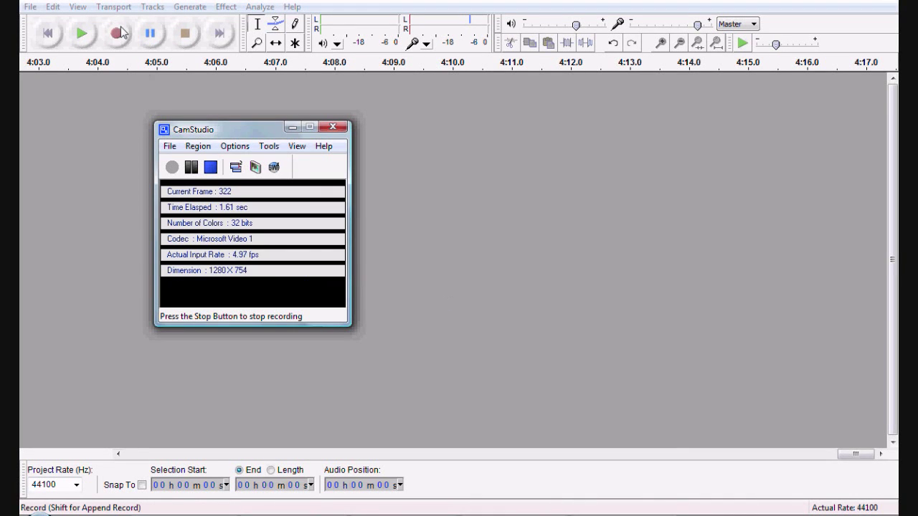
Start the audio recording that accompanies the screen capture of the 3ds Max session.
left_click(119, 33)
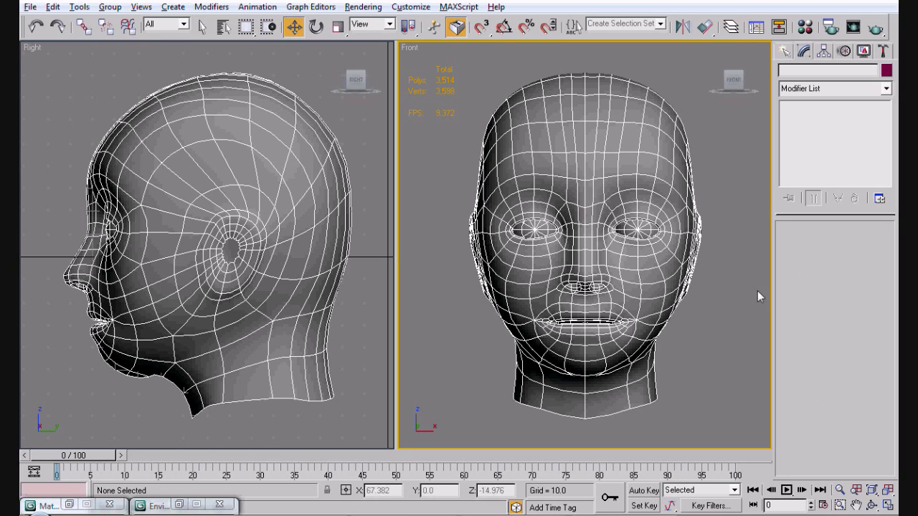
Turn off edged faces in the Front and Right viewports so the head shows only smooth shading.
key("F4")
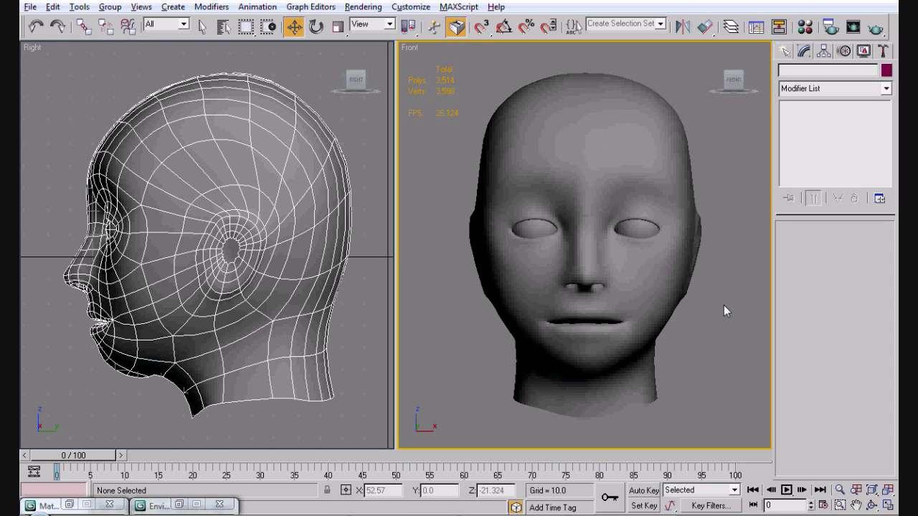
left_click(311, 105)
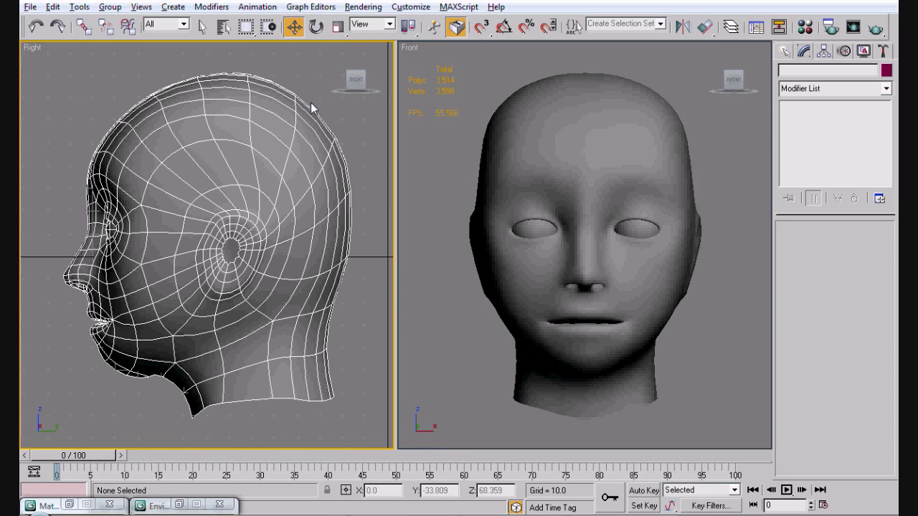
key("F4")
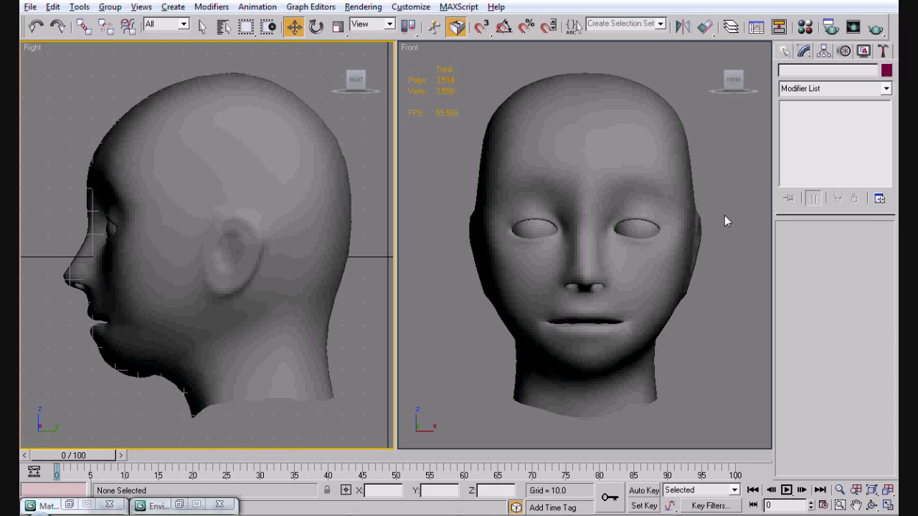
Arc Rotate the Front view around the head, then return to Select and Move.
left_click(871, 505)
left_click(661, 342)
left_click_drag(658, 250, 621, 264)
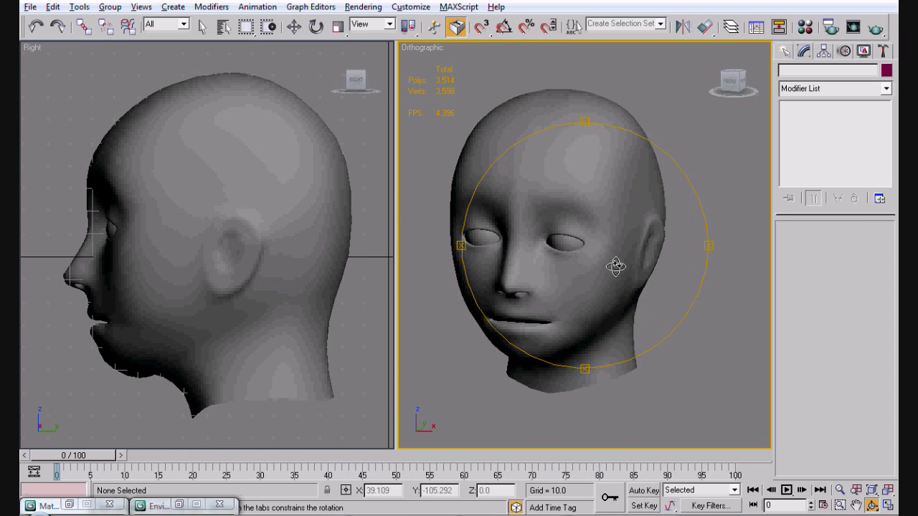
key("w")
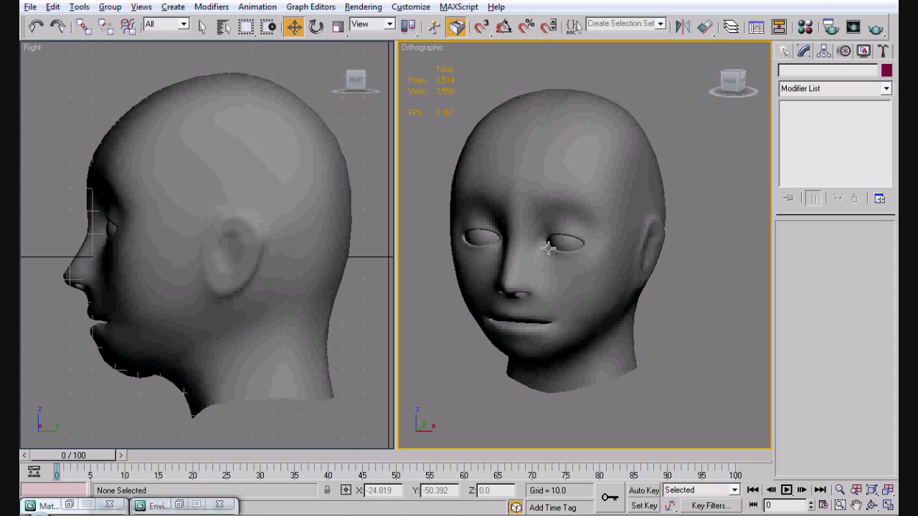
Zoom in close on the head's eye and briefly toggle the edge wireframe on and off.
left_click(840, 490)
left_click_drag(668, 285, 672, 219)
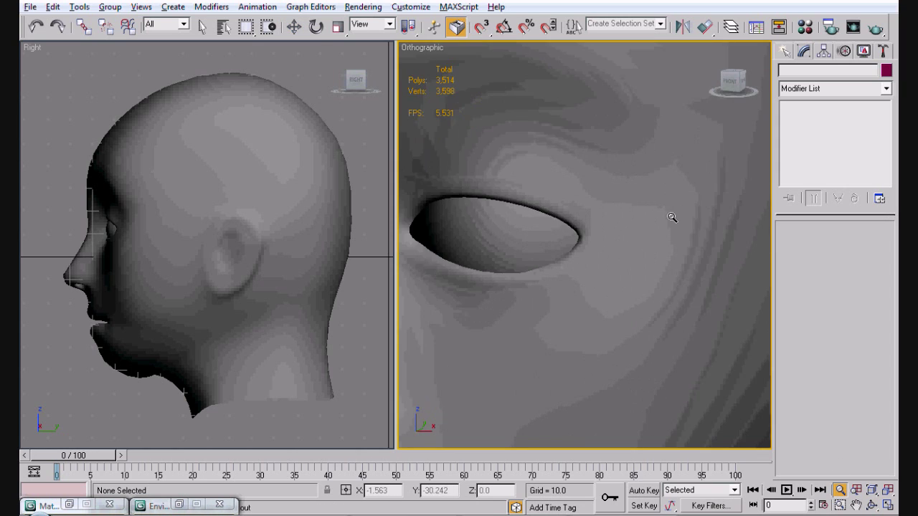
key("F4")
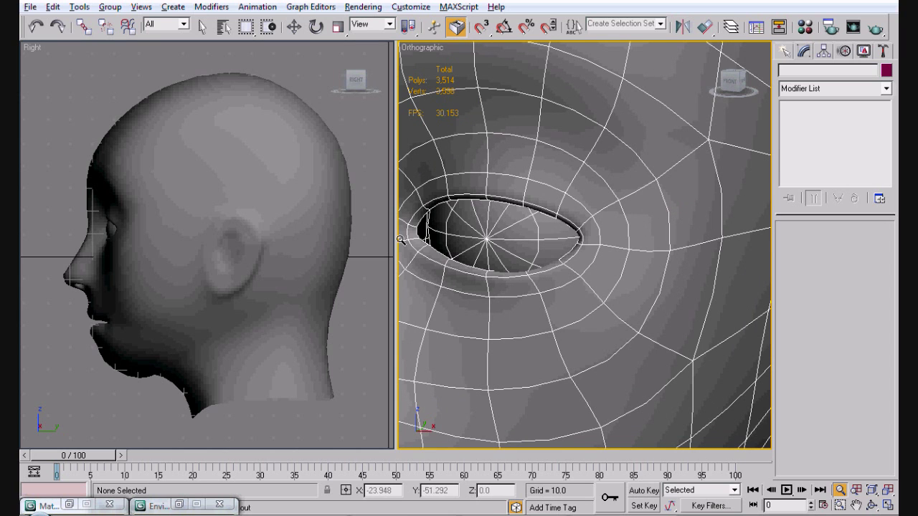
key("F4")
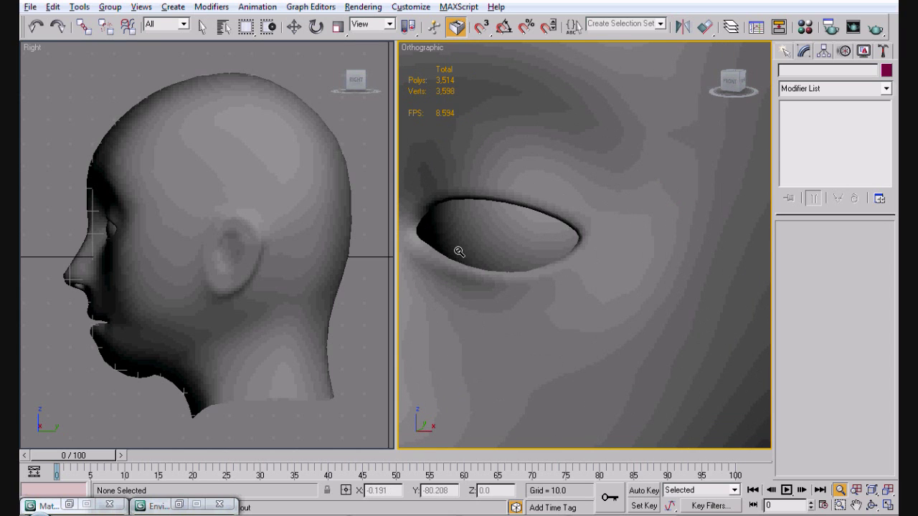
Zoom extents back to a straight Front view and select the eye sphere Sphere01.
key("z")
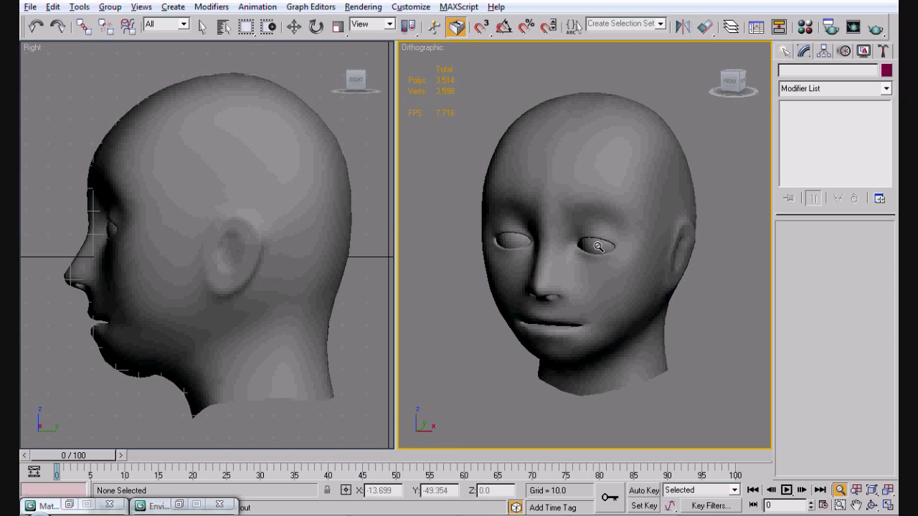
key("f")
key("z")
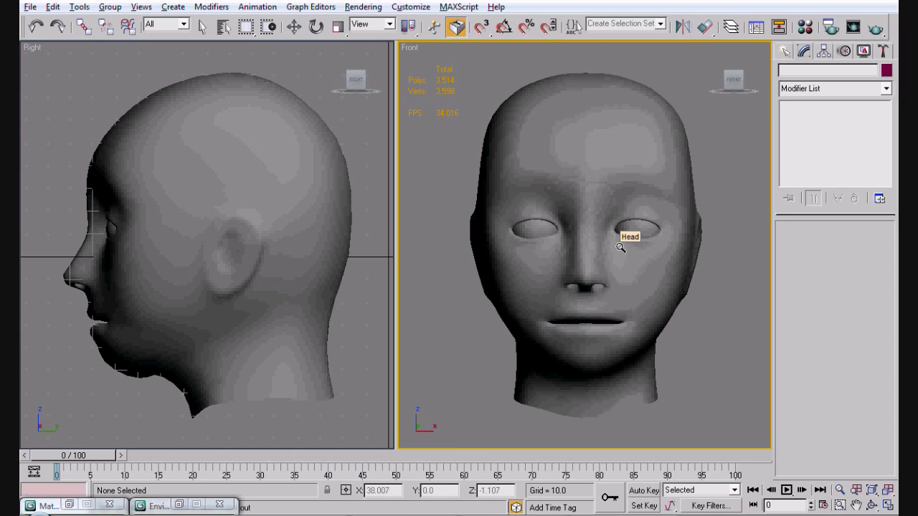
key("w")
left_click(639, 228)
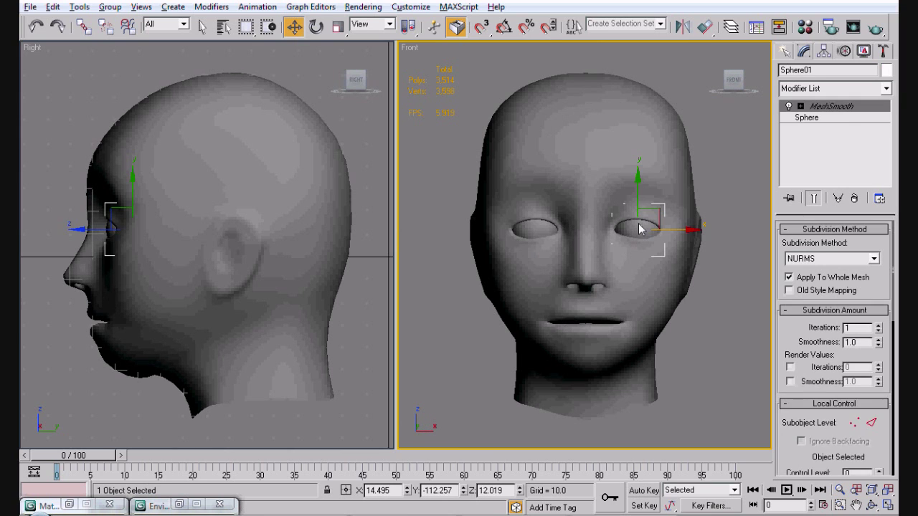
Lower the MeshSmooth iterations to 0, deselect, and orbit before returning to the Front view.
left_click(878, 331)
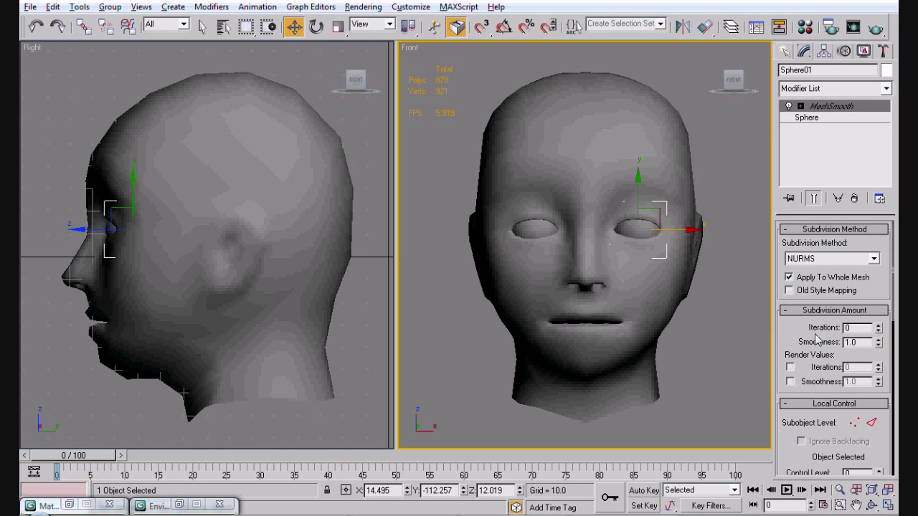
left_click(758, 395)
left_click(873, 505)
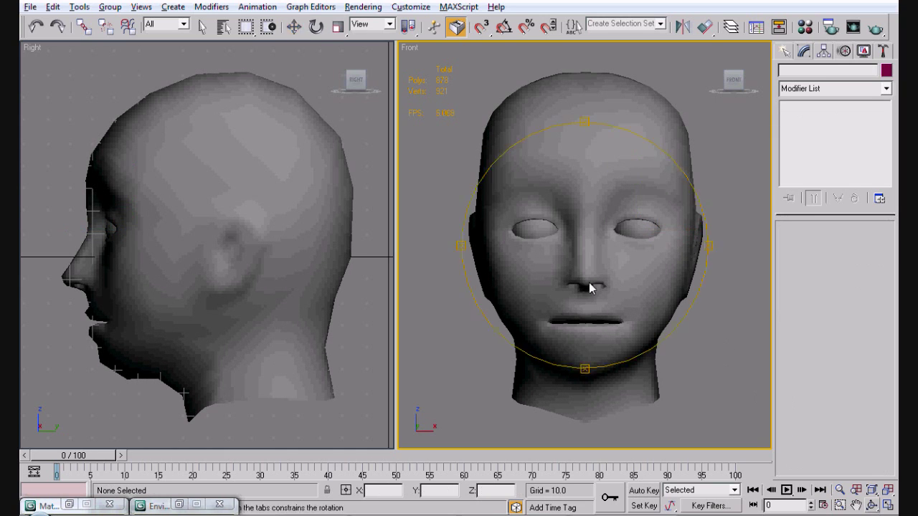
left_click_drag(493, 273, 591, 241)
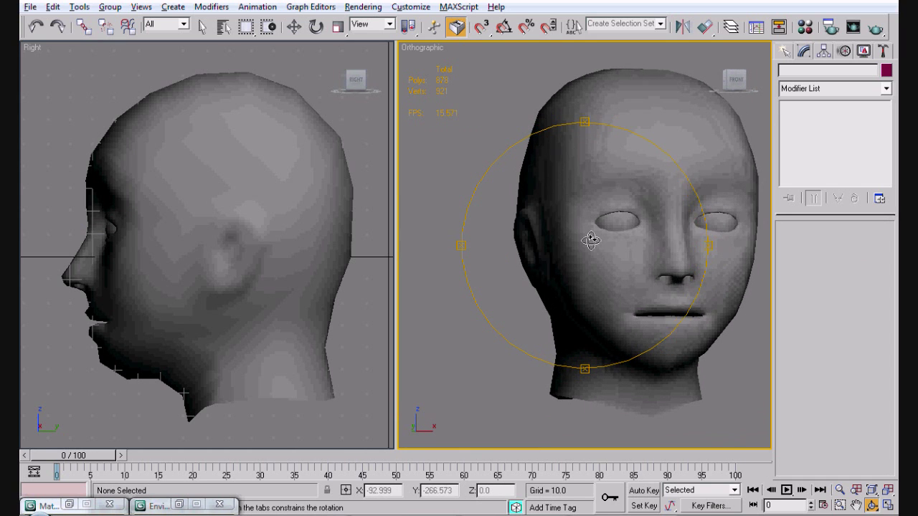
key("f")
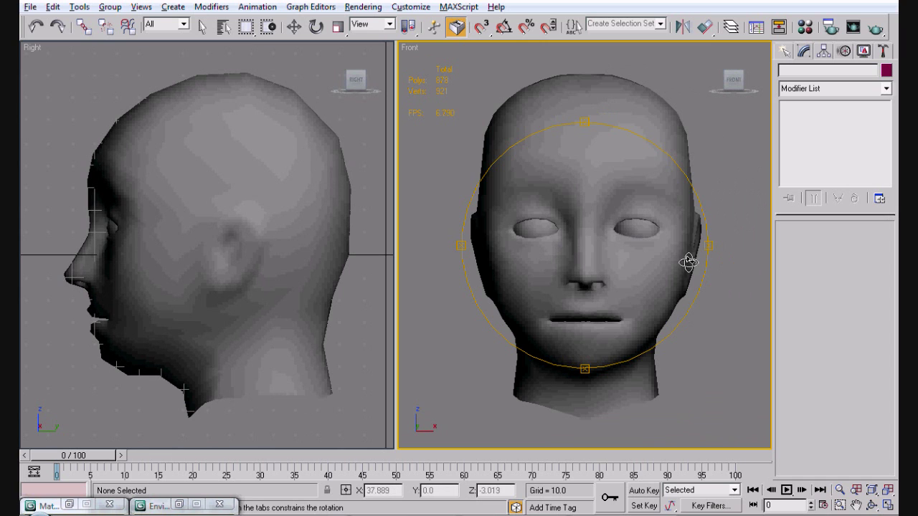
Show edged faces in the Front and Right viewports, then reactivate Front with Select and Move.
key("F4")
left_click(301, 87)
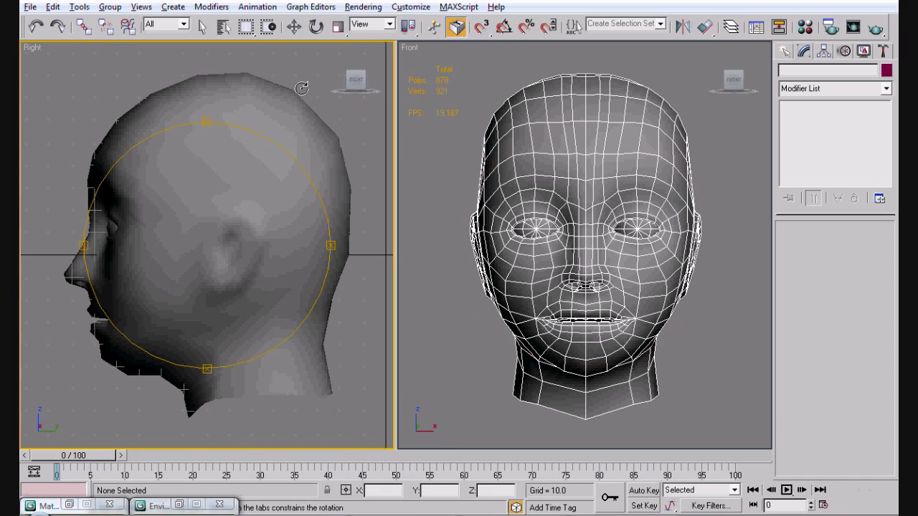
key("F4")
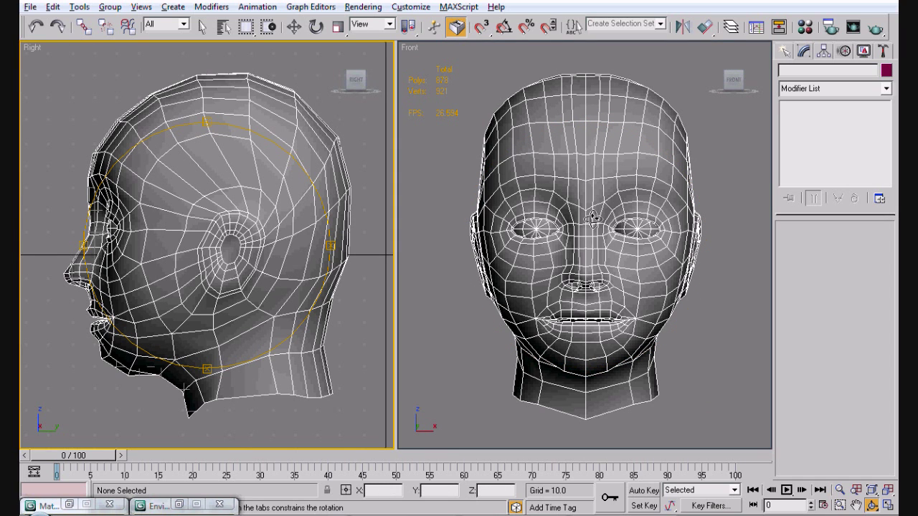
key("w")
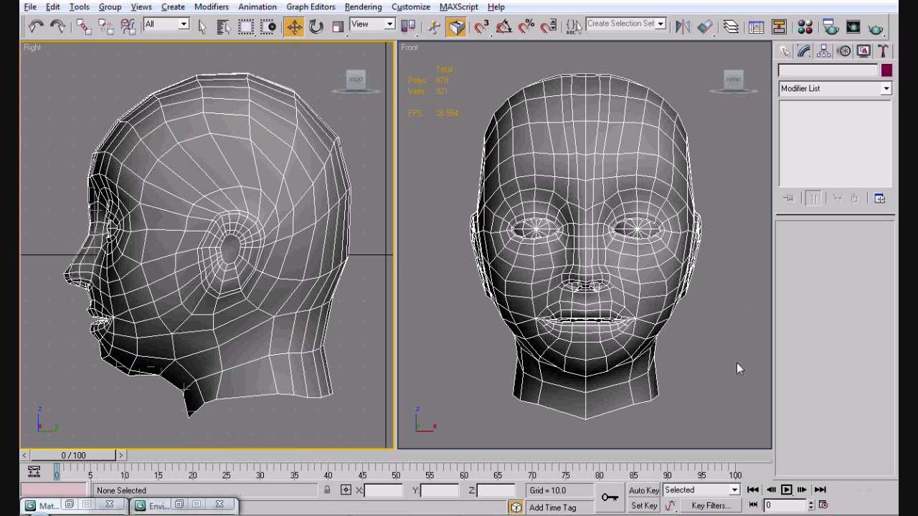
left_click(736, 363)
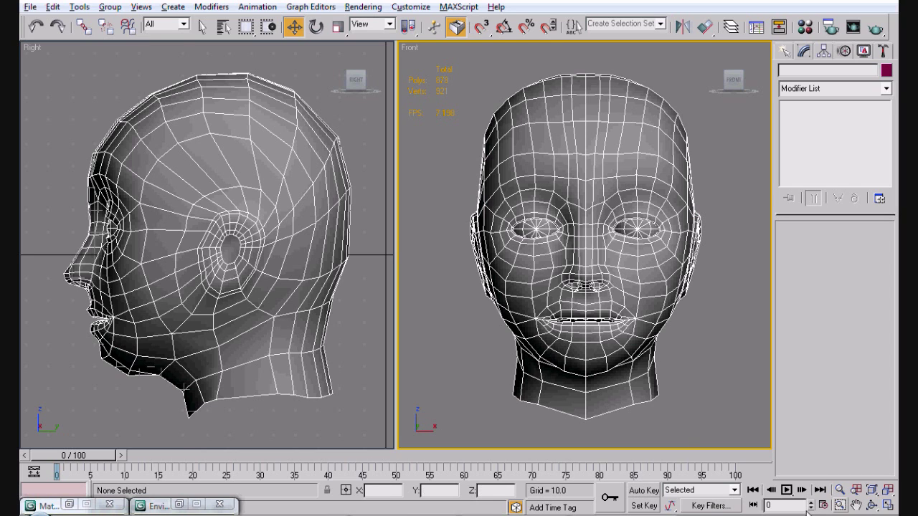
right_click(778, 513)
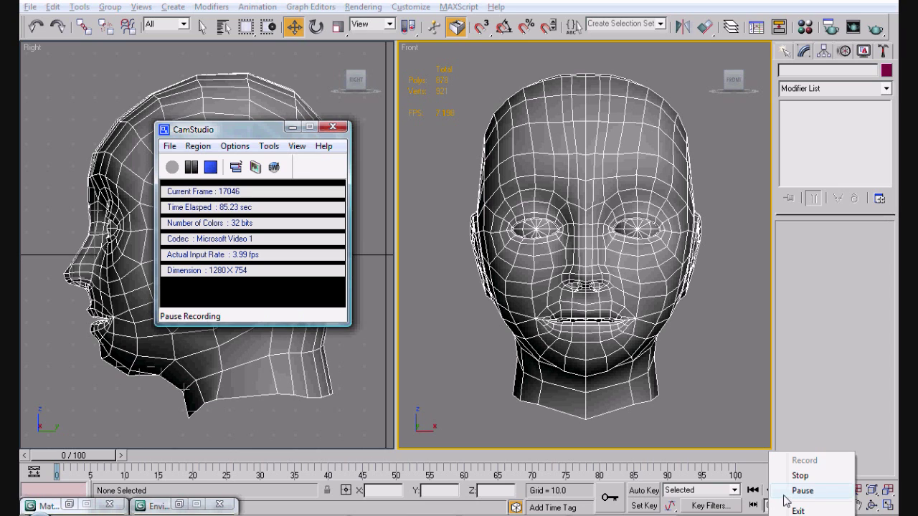
Pause the screen recording and close the Front render frame, keeping the Material Editor open.
left_click(785, 492)
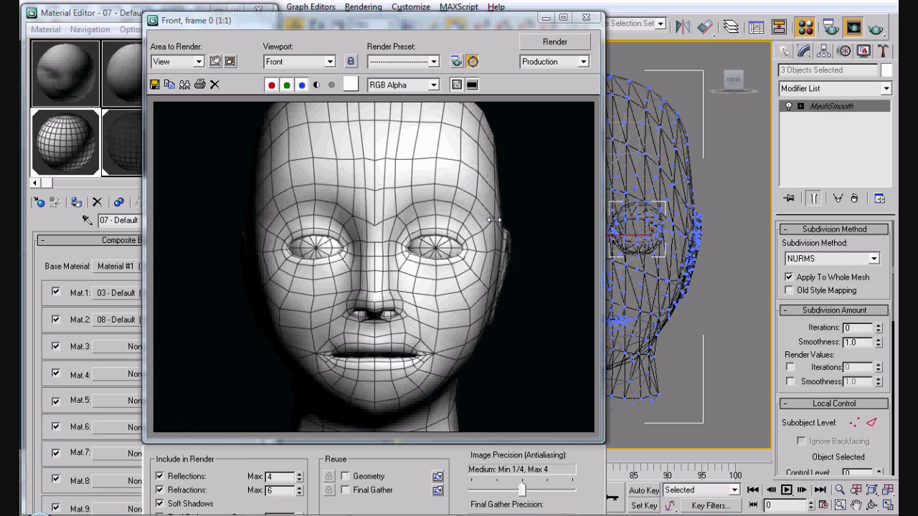
left_click(586, 17)
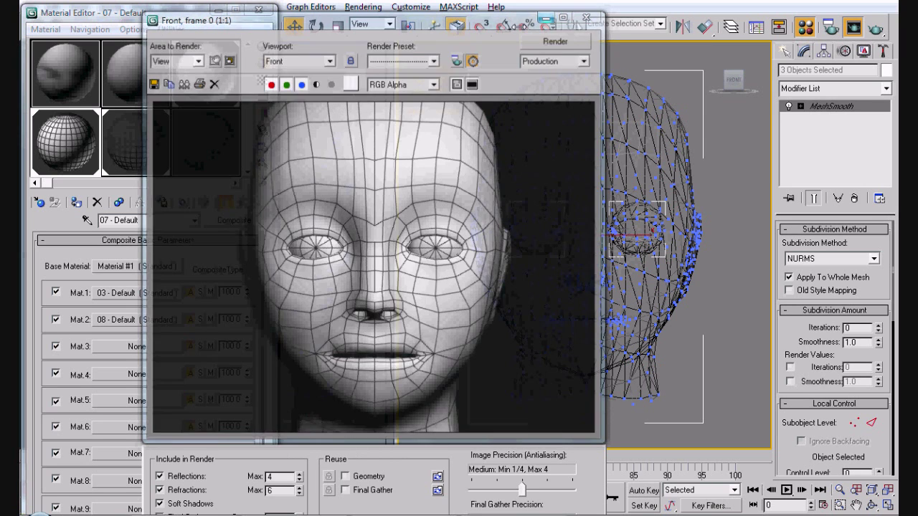
left_click(218, 10)
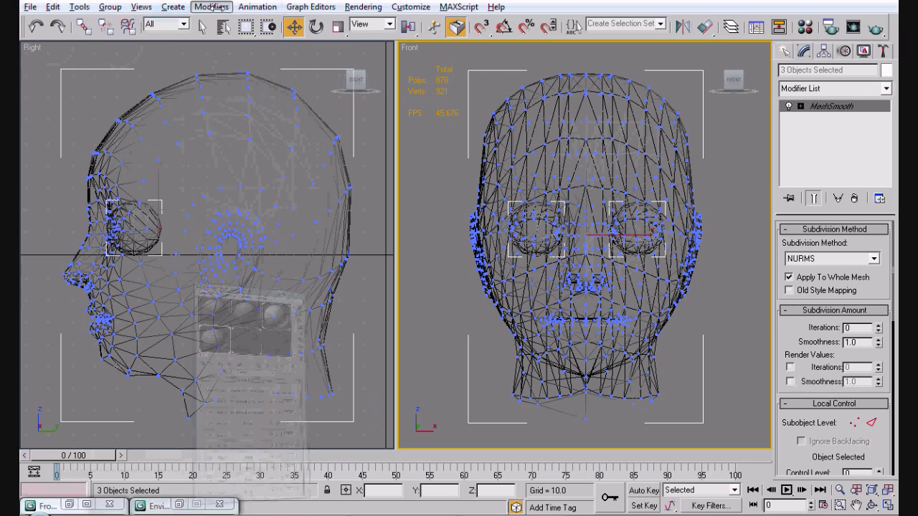
left_click(212, 6)
left_click(404, 170)
left_click(423, 187)
Assign the 03-Default sub-material to the selected head mesh in the Material Editor.
key("m")
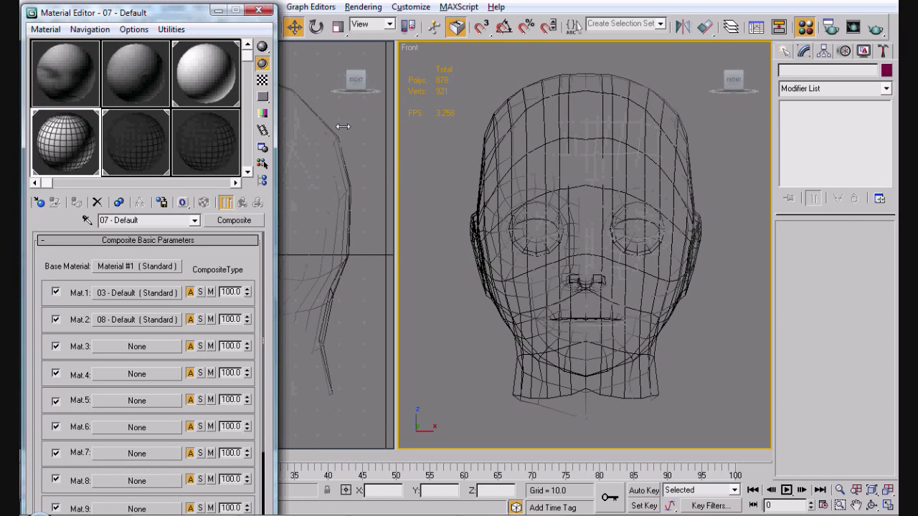
left_click(343, 126)
left_click(137, 293)
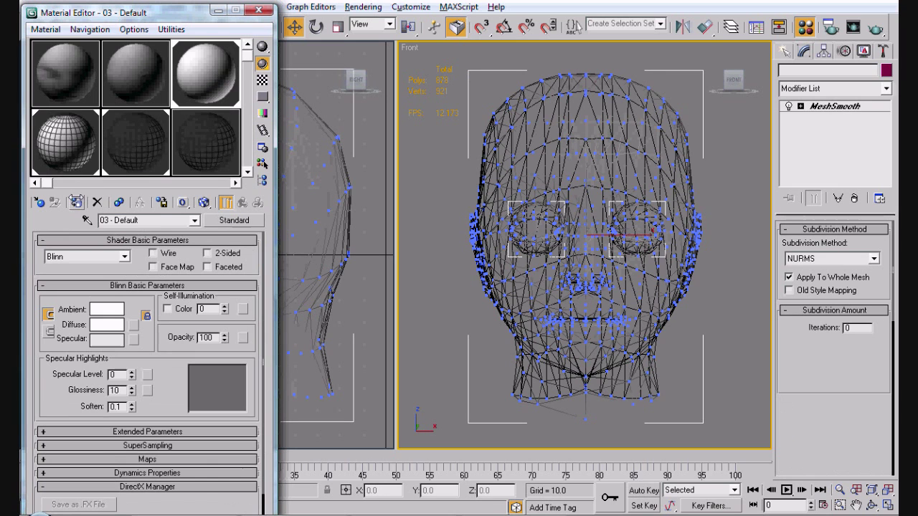
left_click(76, 203)
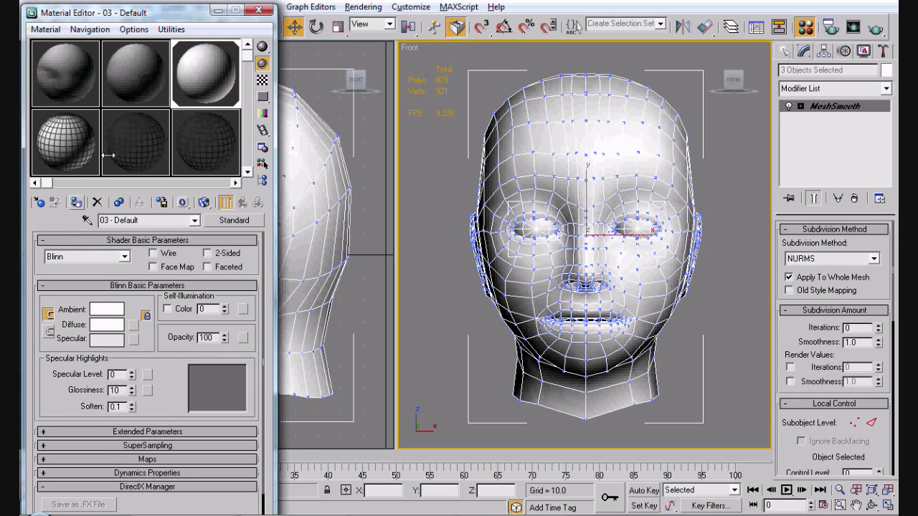
left_click(218, 10)
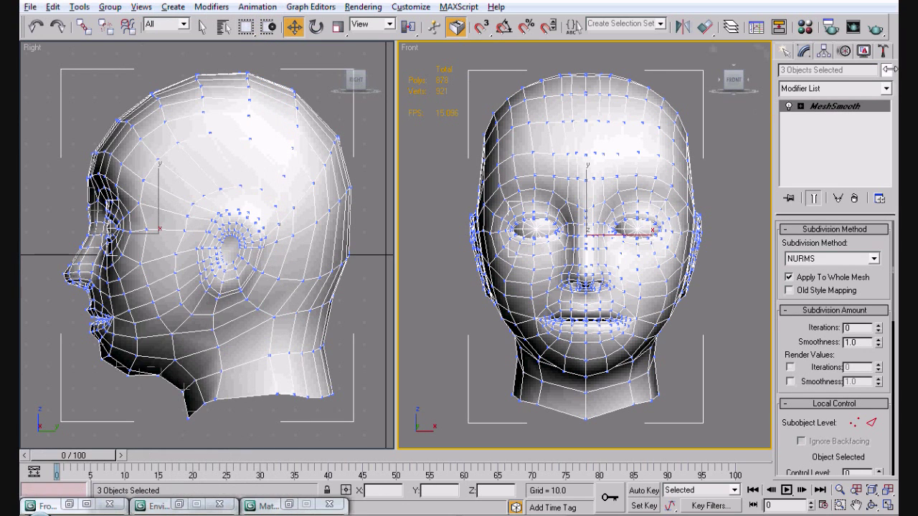
Set the head's object colour to black and deselect everything.
left_click(888, 69)
left_click(564, 286)
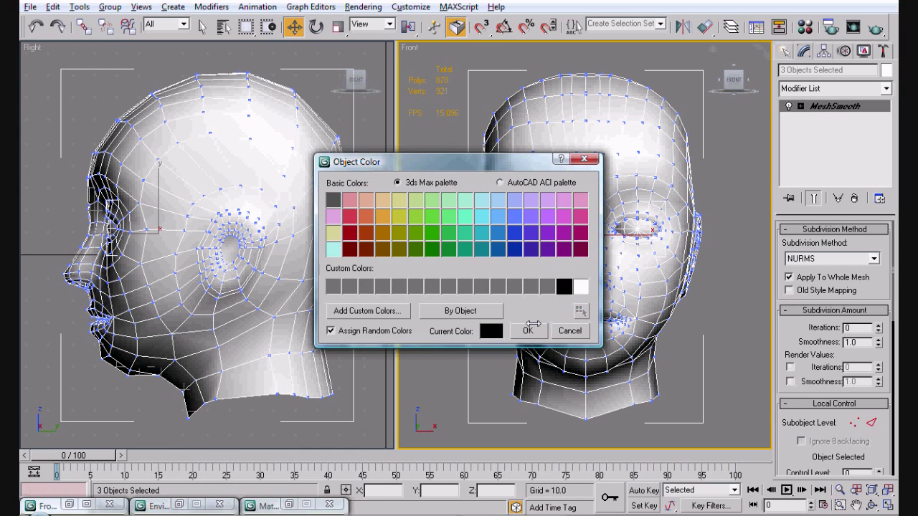
left_click(528, 331)
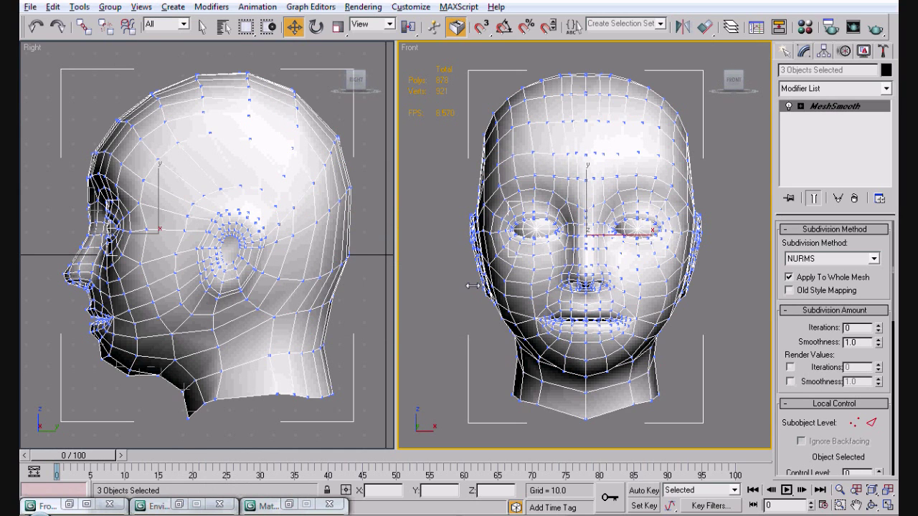
left_click(463, 289)
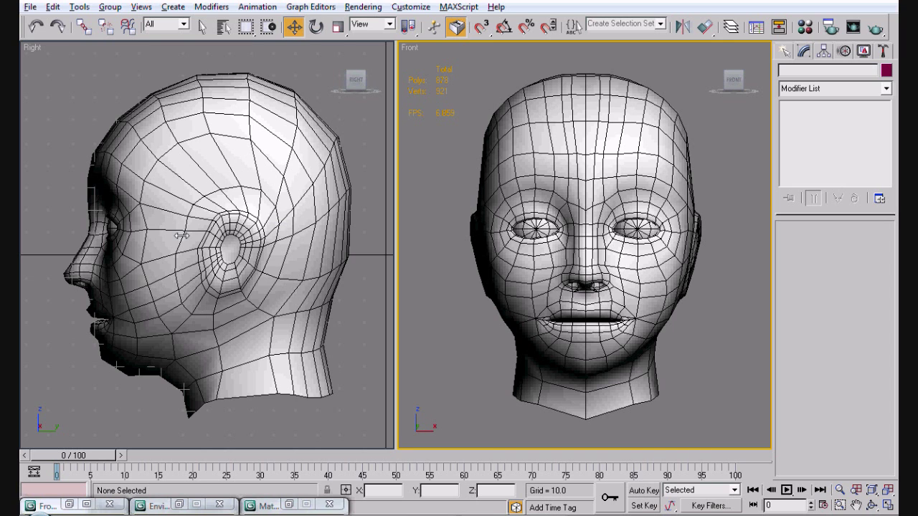
left_click(320, 301)
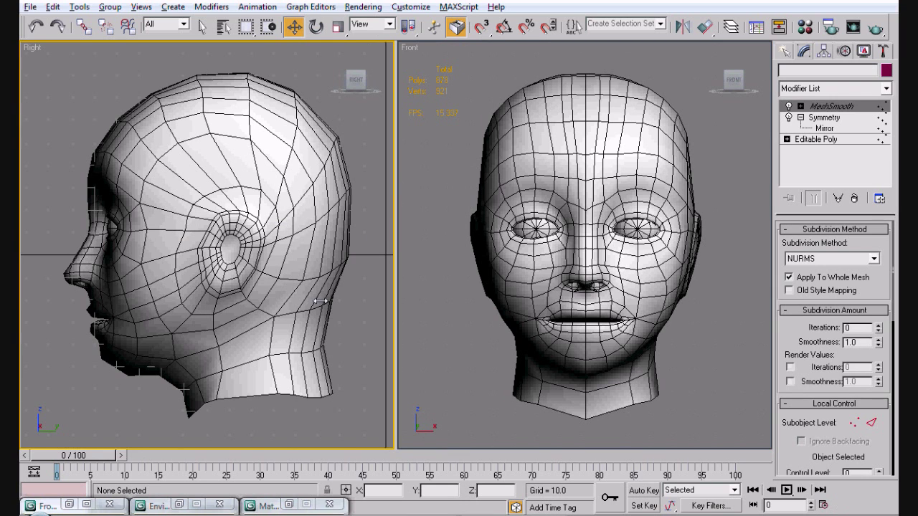
left_click(365, 344)
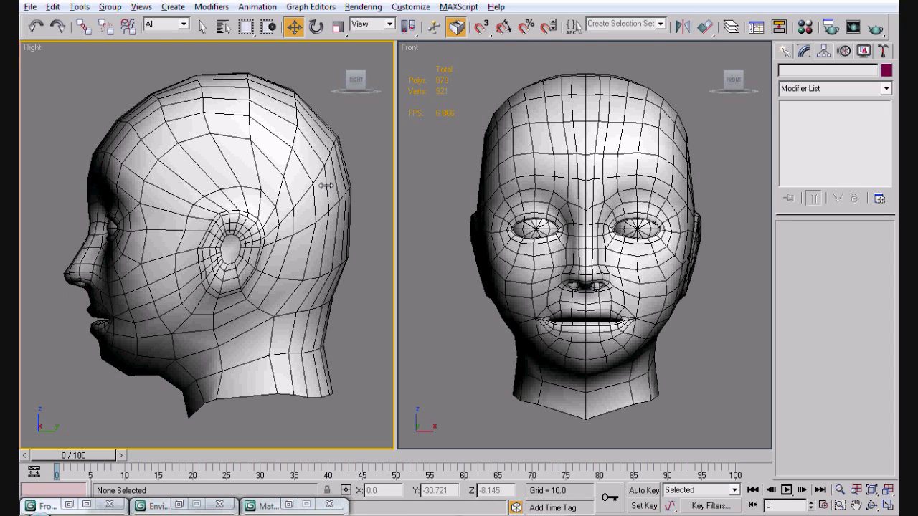
left_click(709, 302)
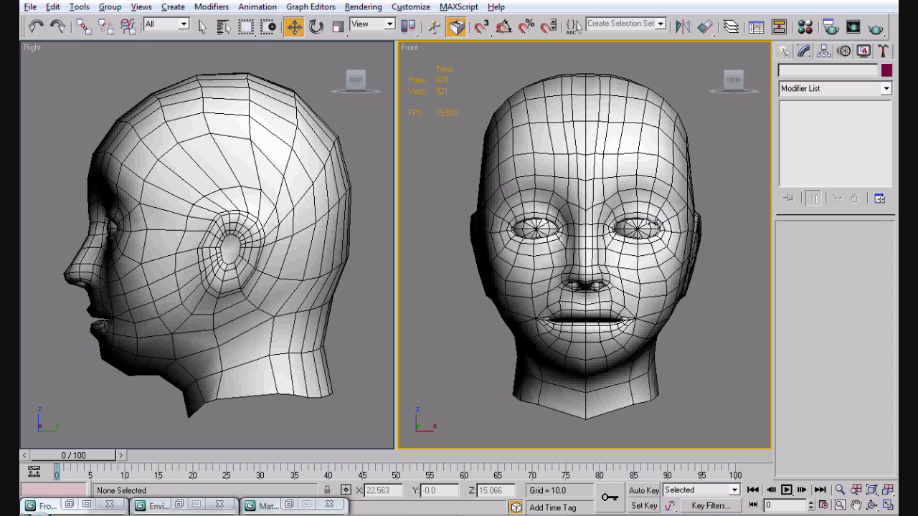
Raise the head's MeshSmooth iterations from 0 to 1, then turn edged faces back on over the denser mesh.
left_click(669, 296)
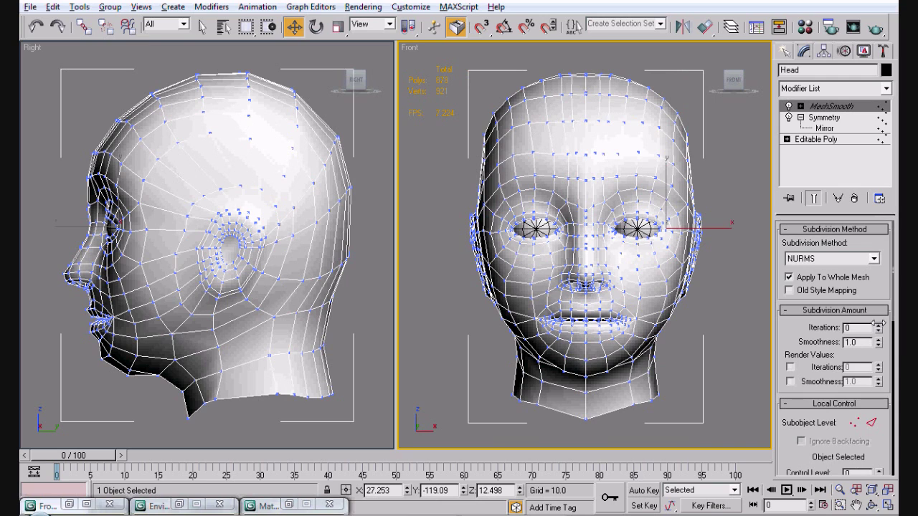
left_click(731, 325)
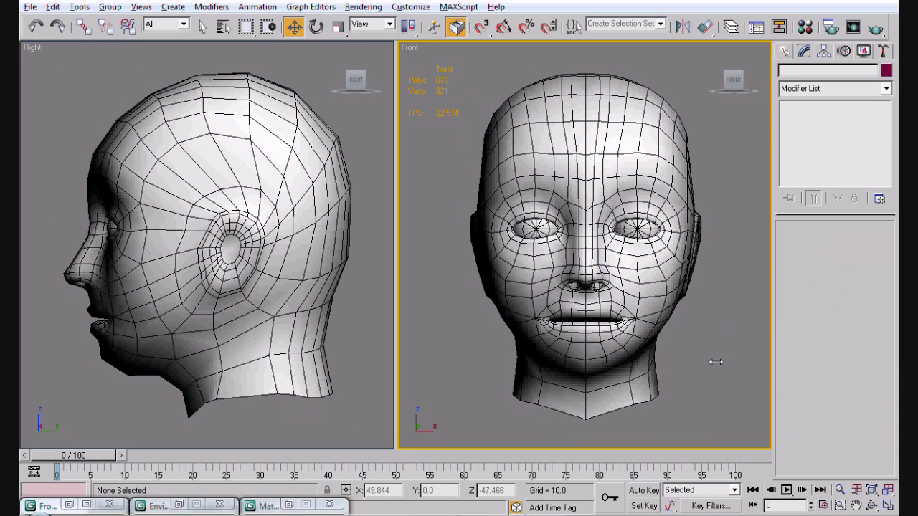
key("F4")
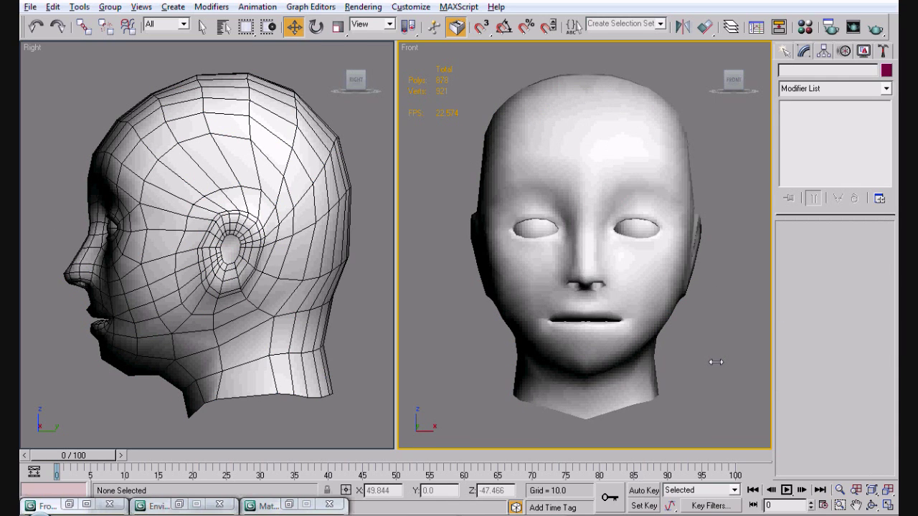
left_click(658, 248)
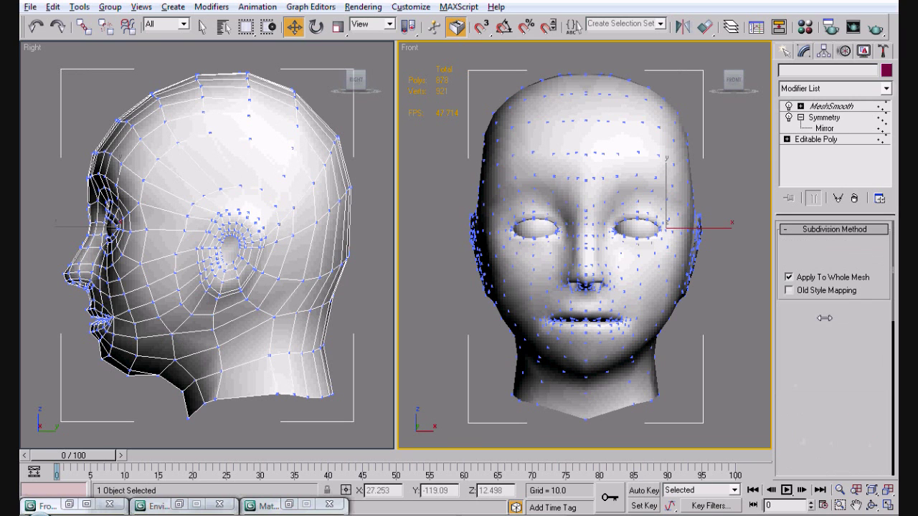
left_click(878, 325)
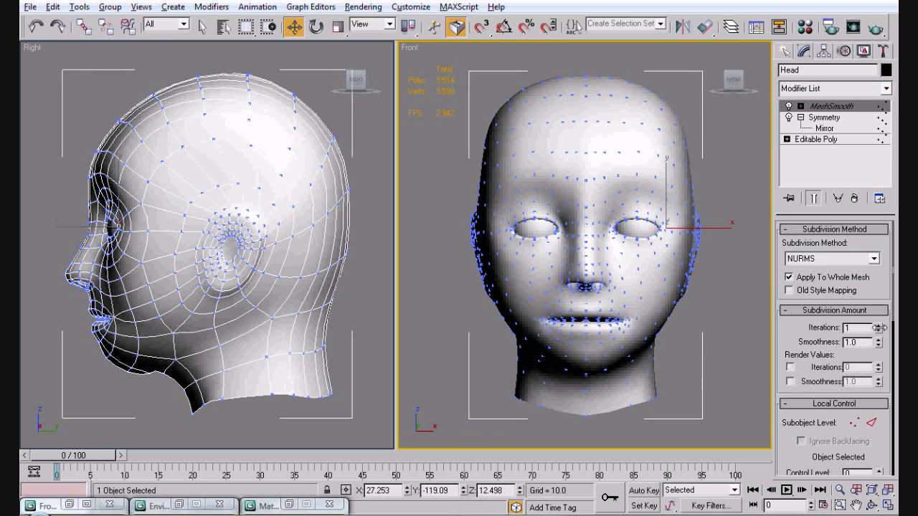
left_click(711, 340)
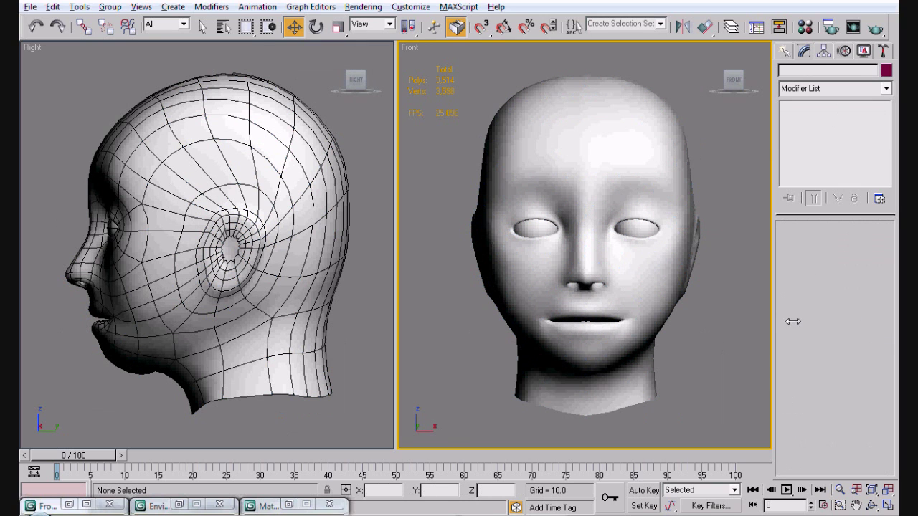
key("F4")
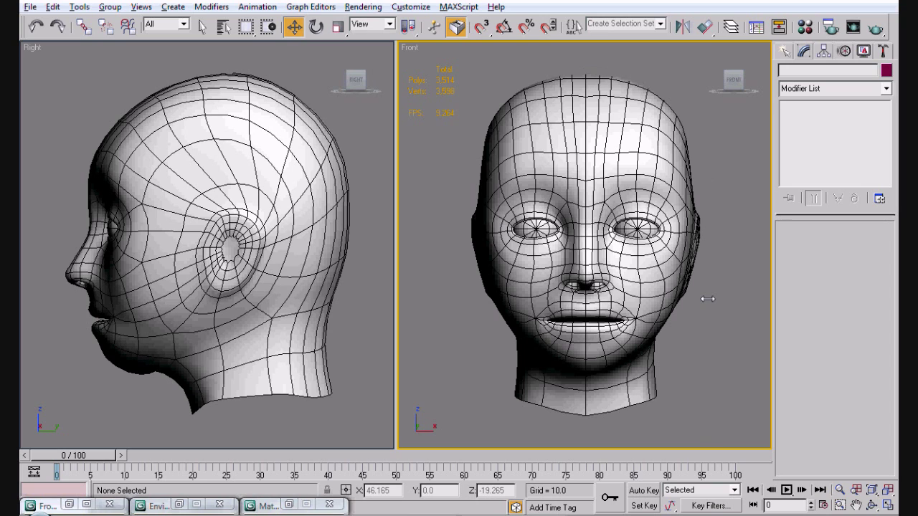
key("F4")
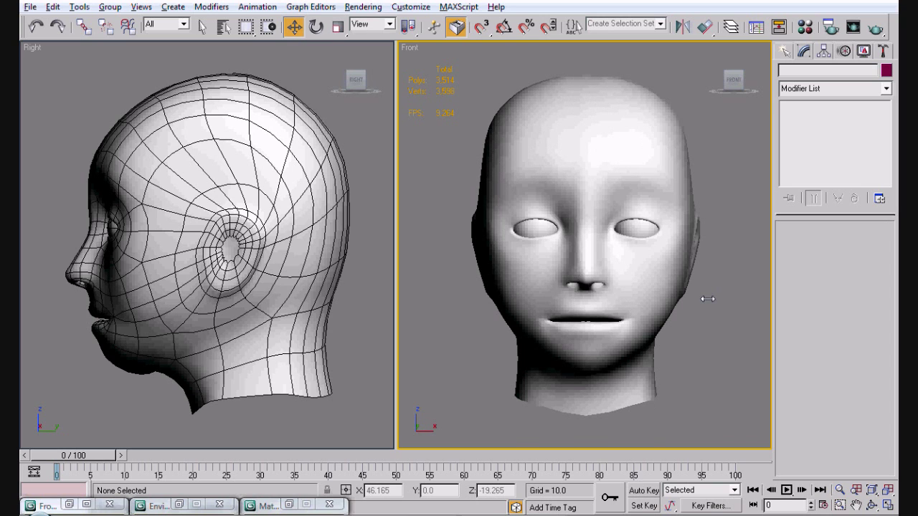
key("F4")
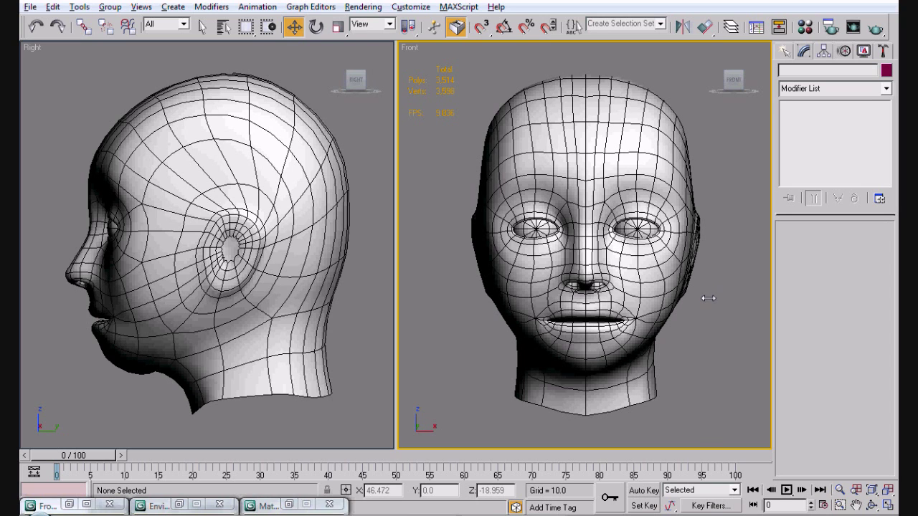
key("F4")
key("F4")
key("F4")
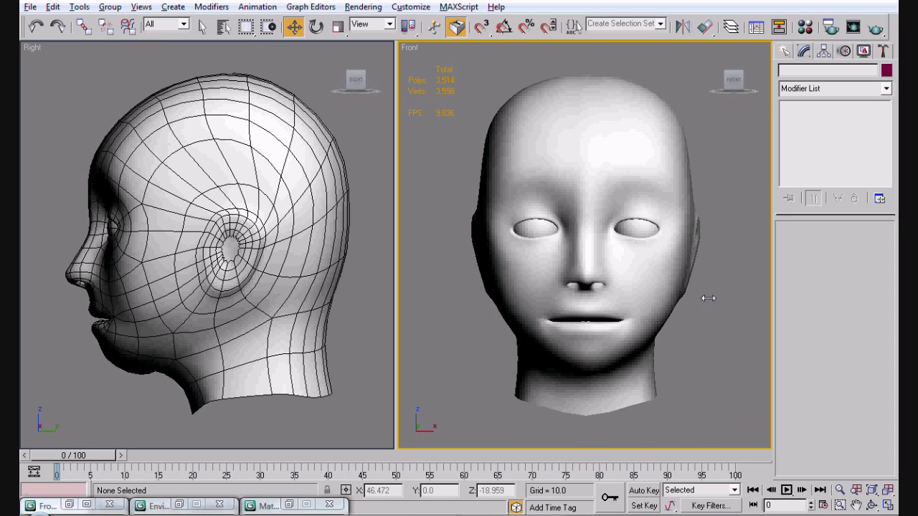
key("F4")
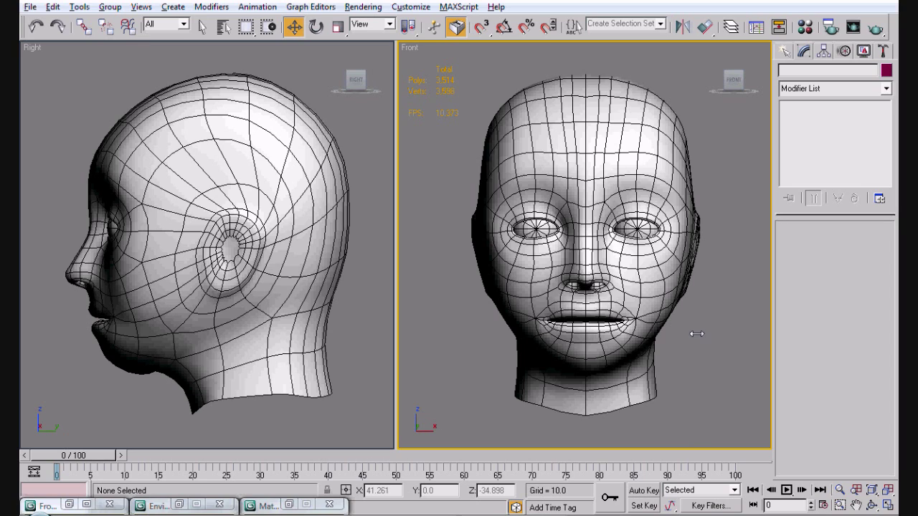
key("F4")
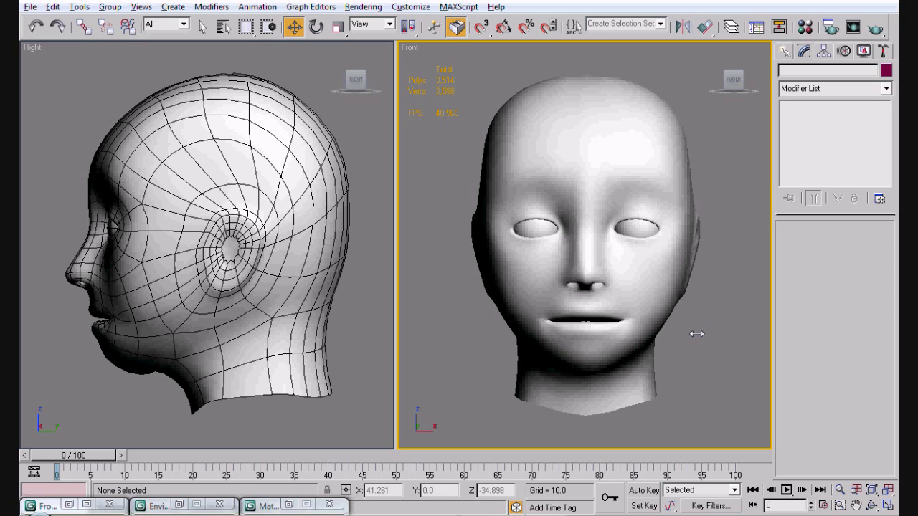
key("F4")
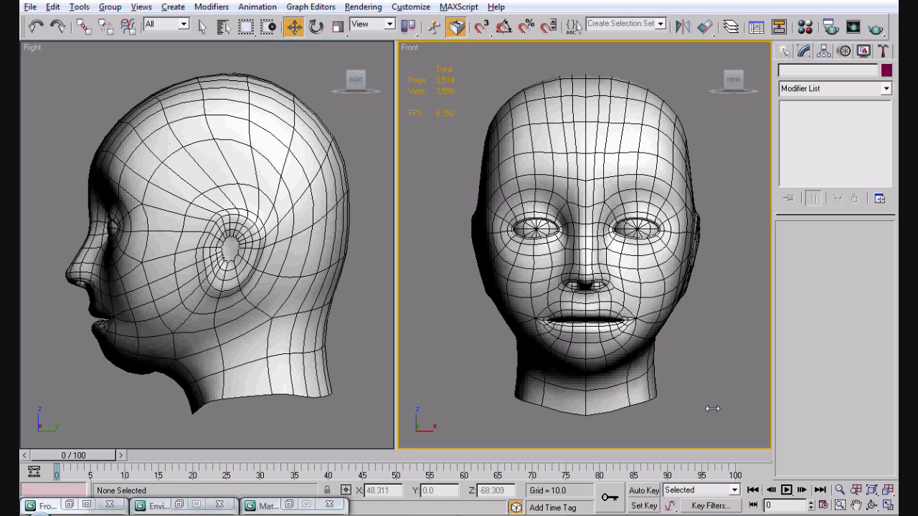
key("F4")
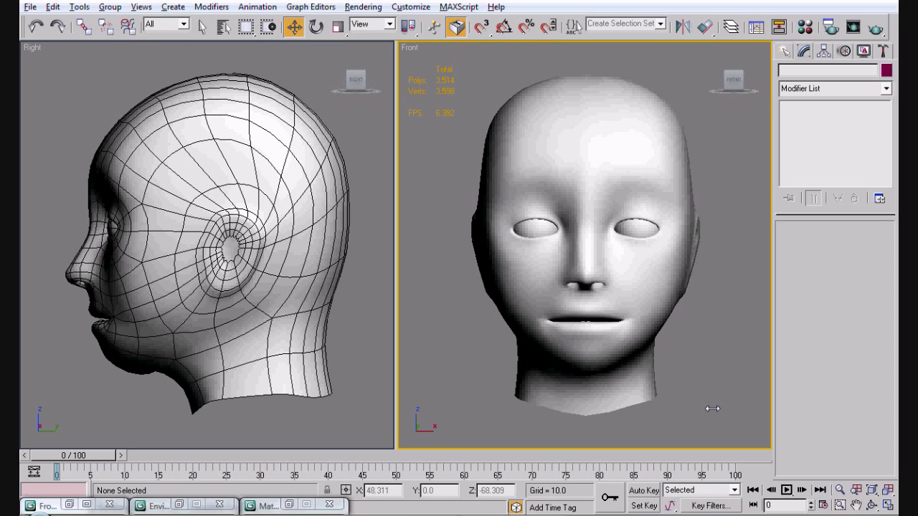
key("F4")
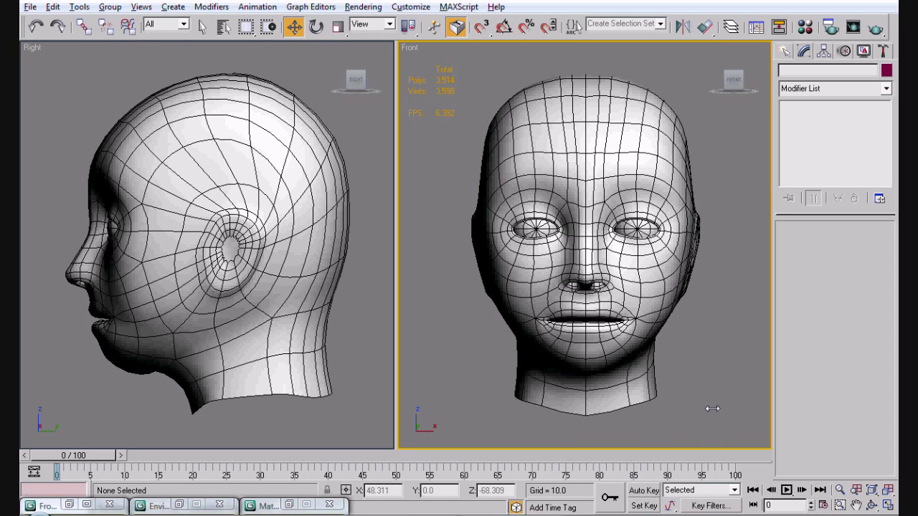